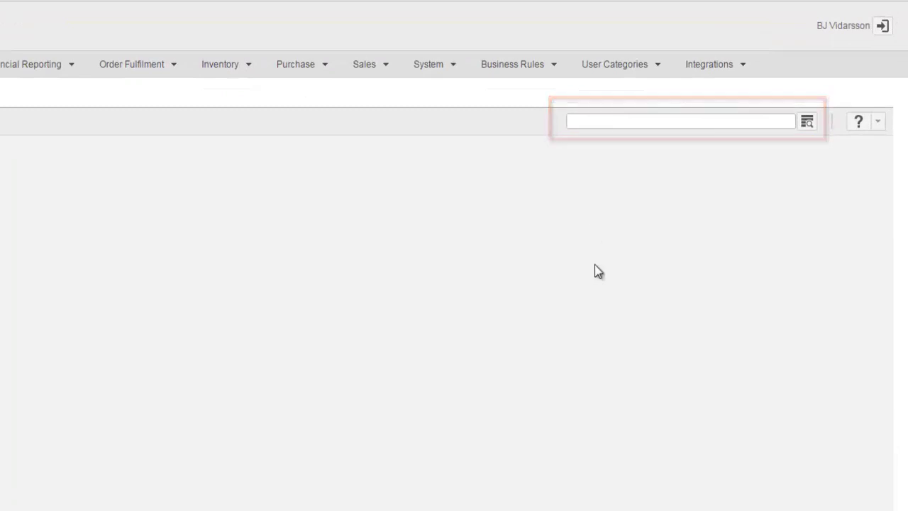
- Check help options and the ledger functions, then show the function code list in code lookup mode
click(878, 122)
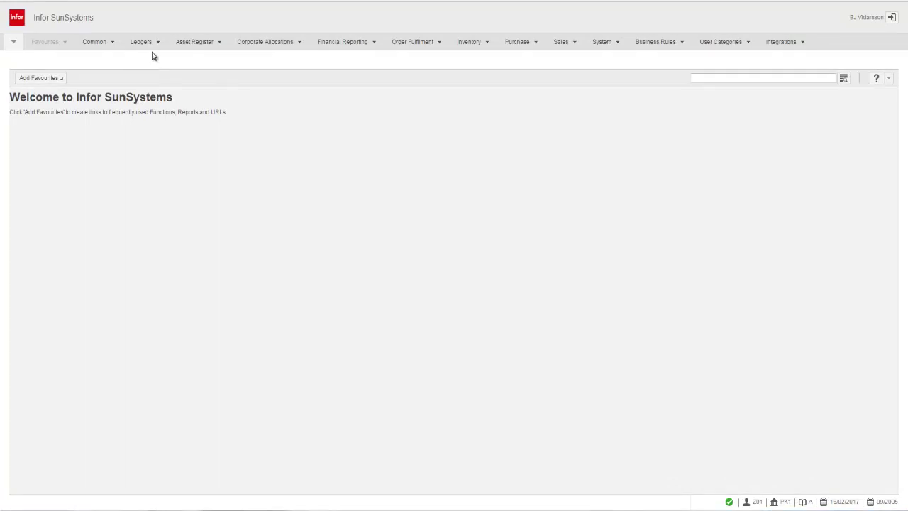
click(155, 47)
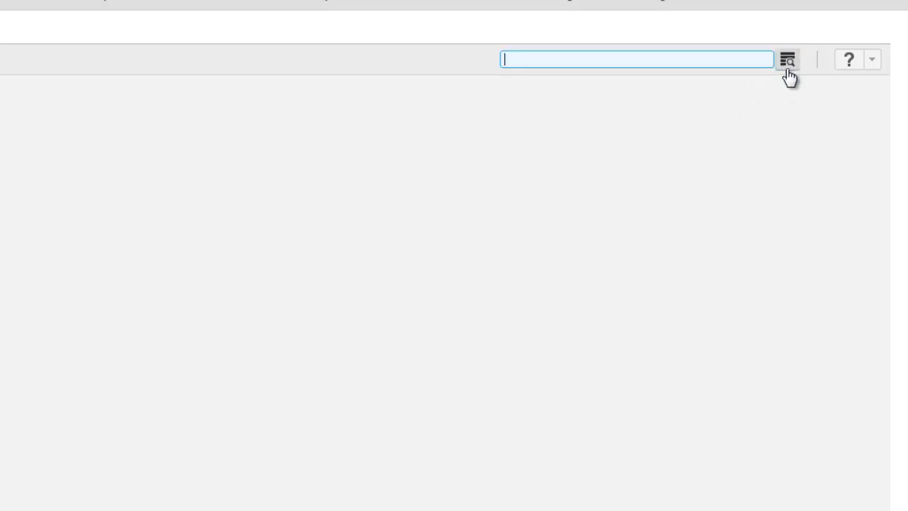
click(787, 64)
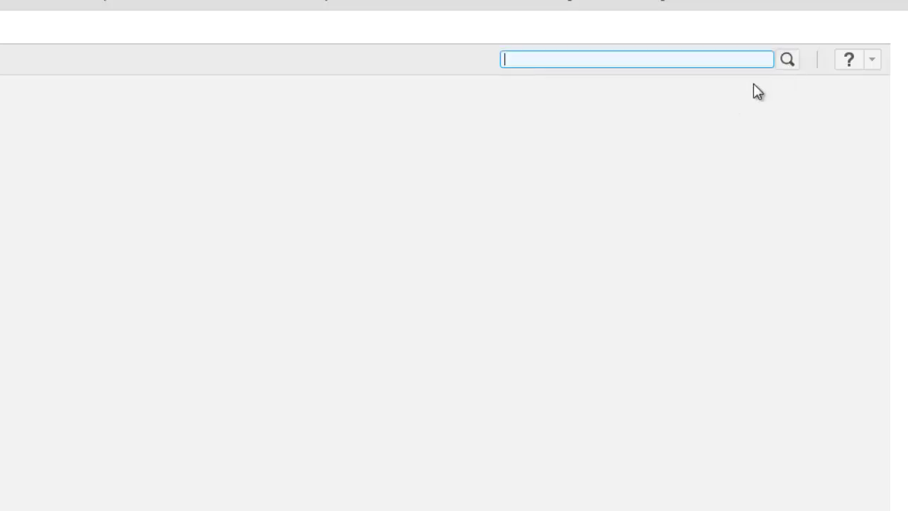
click(786, 65)
click(572, 60)
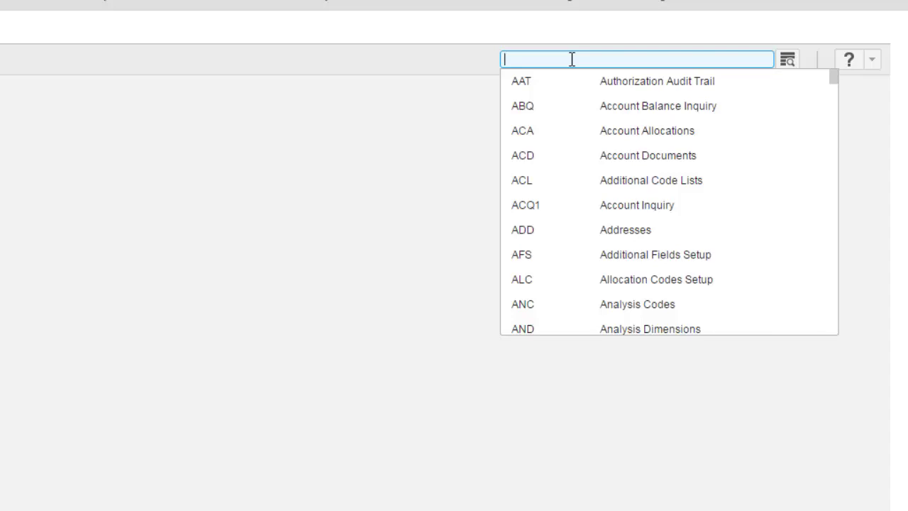
- Try function codes COA and LEN, clear the search, and switch to keyword search
text(COA)
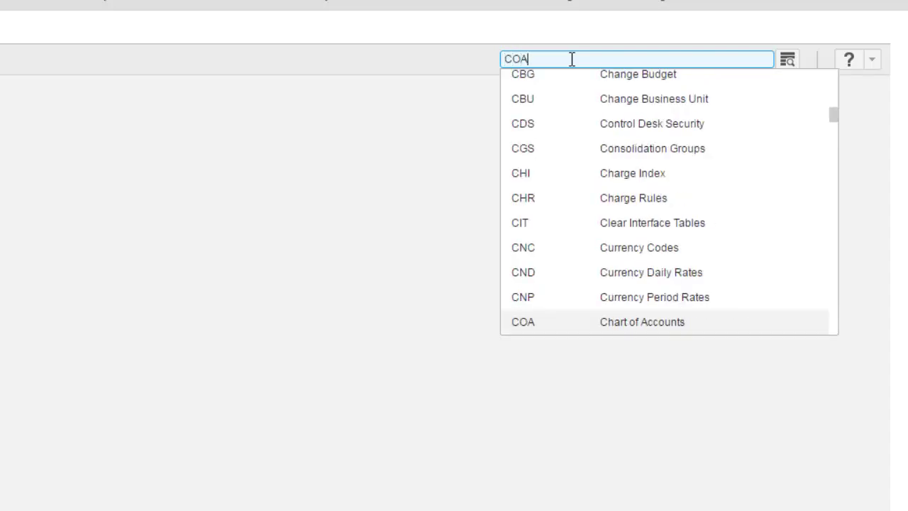
key(BackSpace)
key(BackSpace)
key(BackSpace)
text(L)
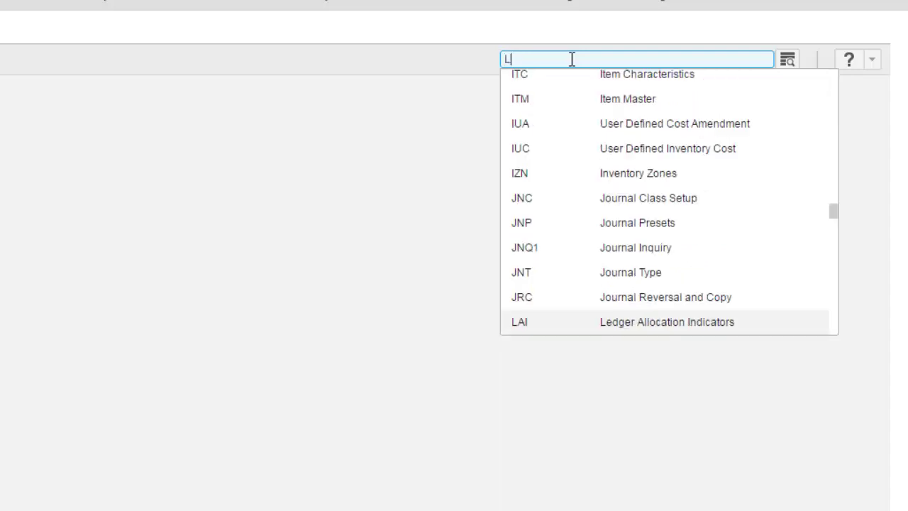
text(EN)
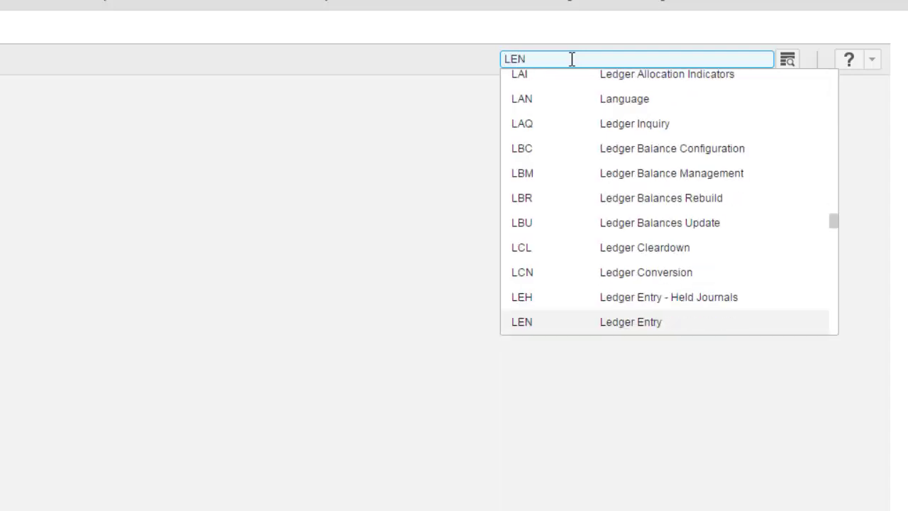
key(BackSpace)
key(BackSpace)
key(BackSpace)
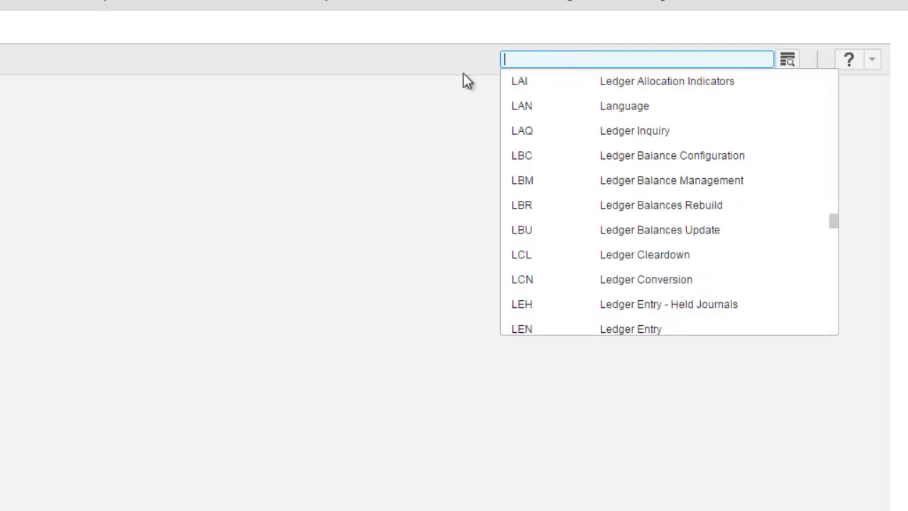
click(406, 111)
click(685, 60)
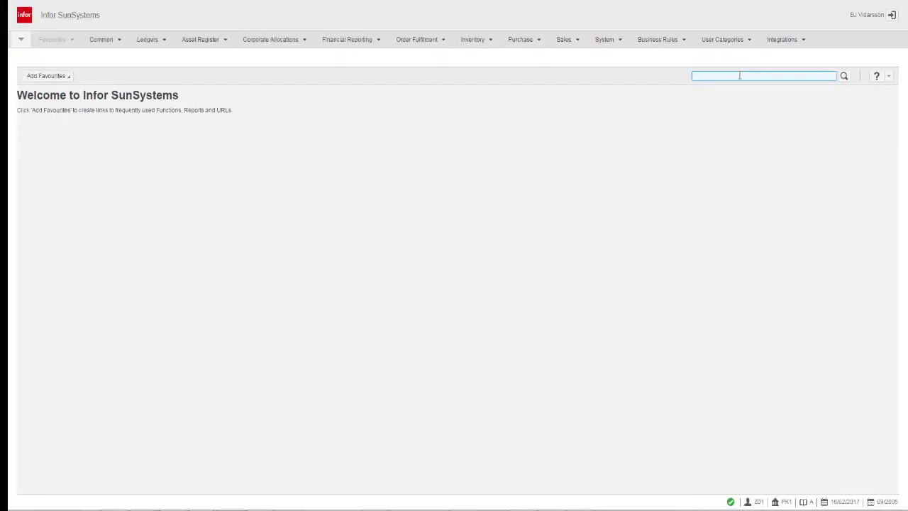
text(acco)
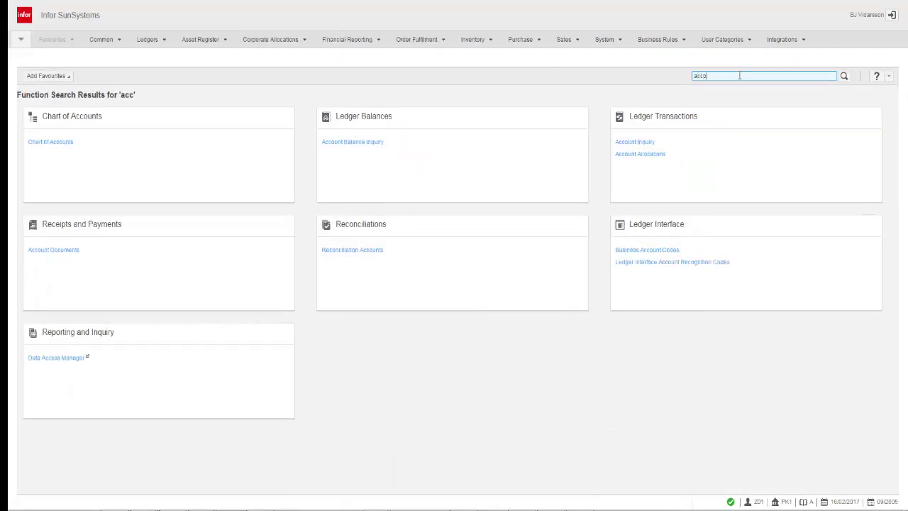
text(unt)
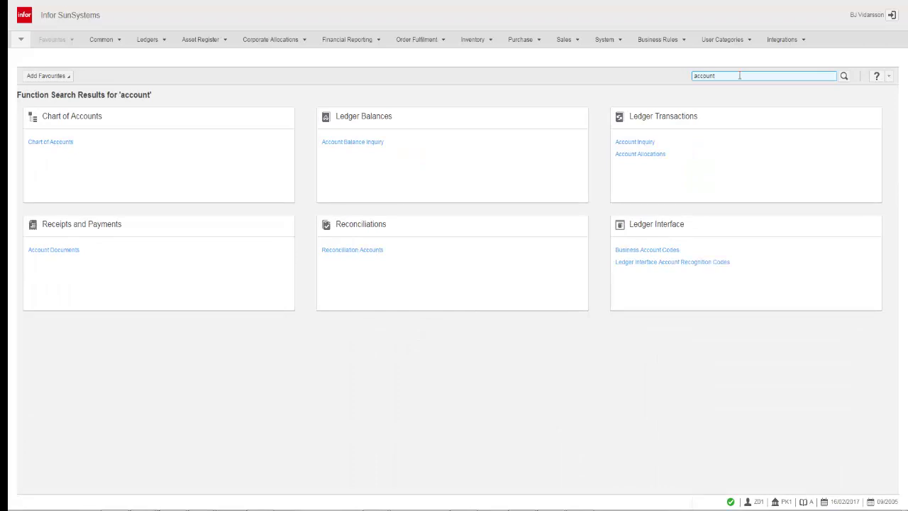
key(BackSpace)
key(BackSpace)
key(BackSpace)
key(BackSpace)
key(BackSpace)
key(BackSpace)
text(inquiry)
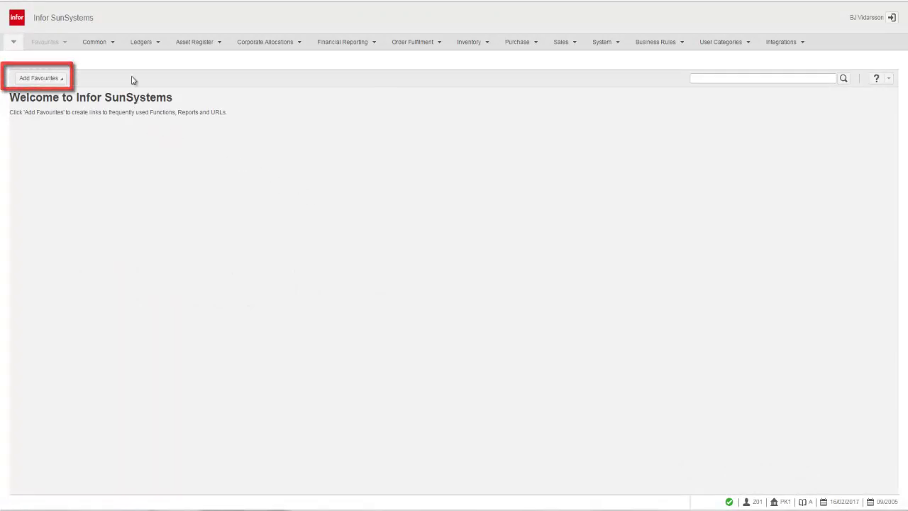
- Add the Account Inquiry function as a favourite under Ledger Transactions
click(59, 79)
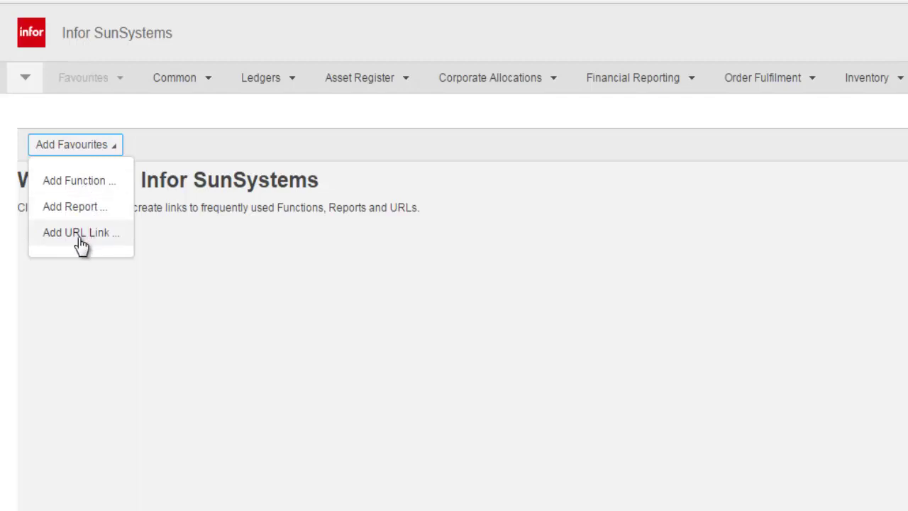
click(51, 99)
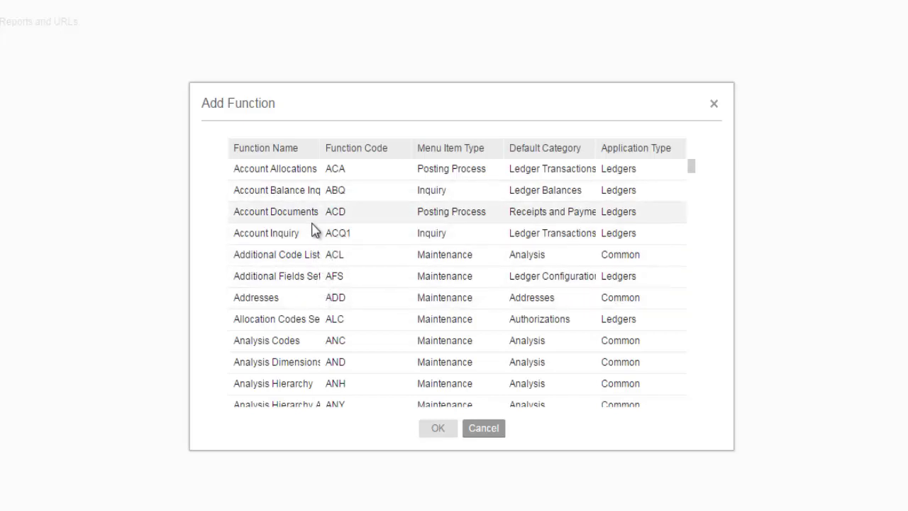
click(312, 242)
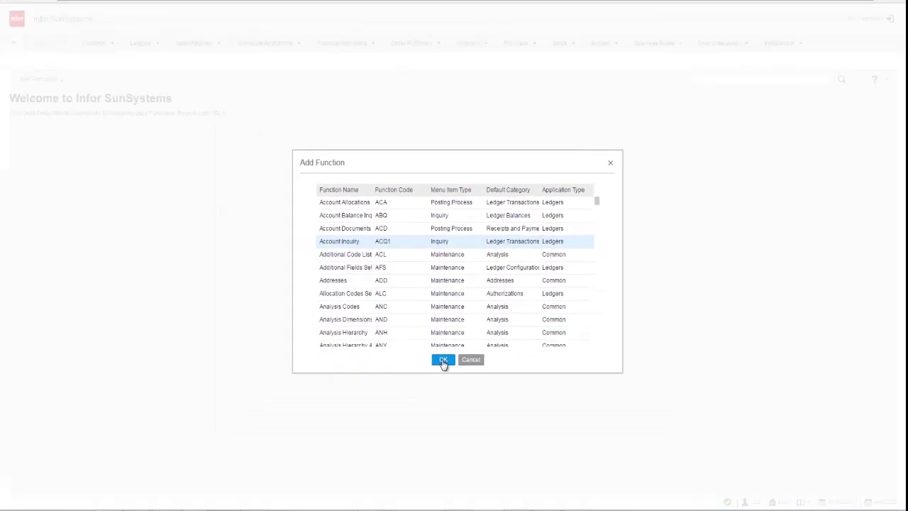
click(443, 360)
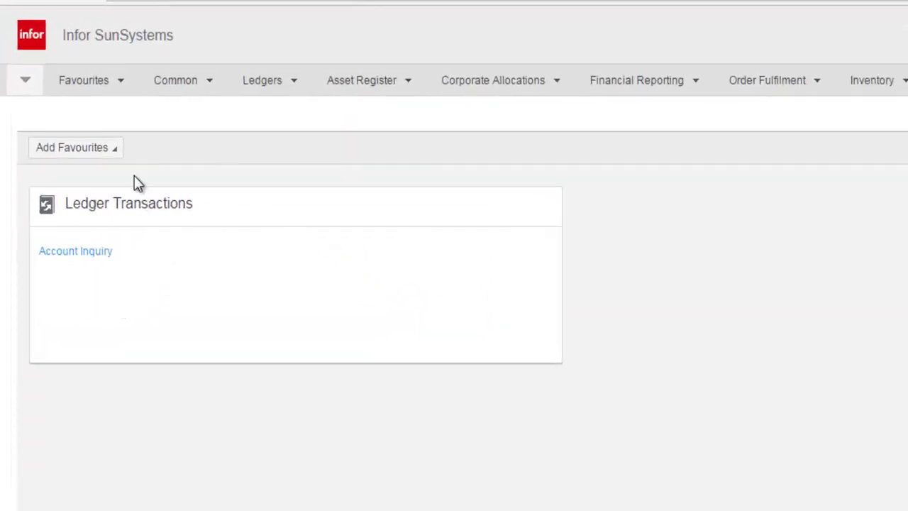
click(116, 158)
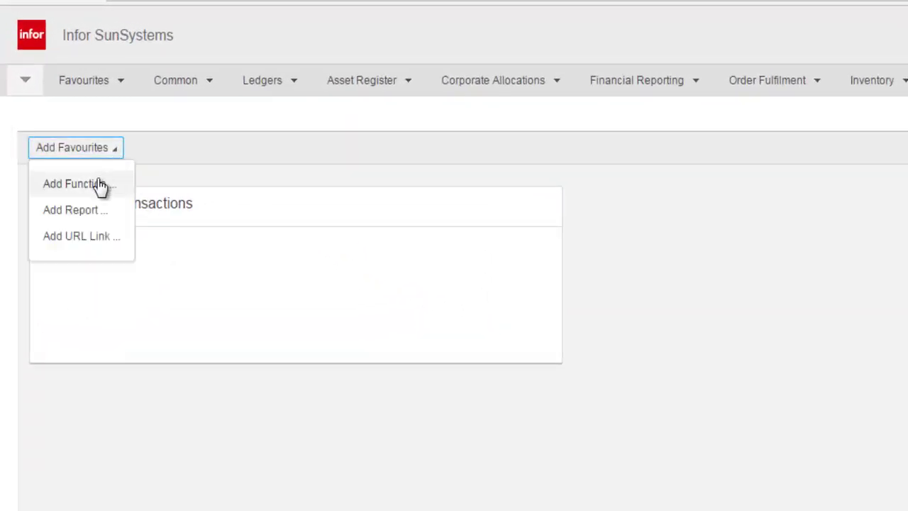
click(101, 185)
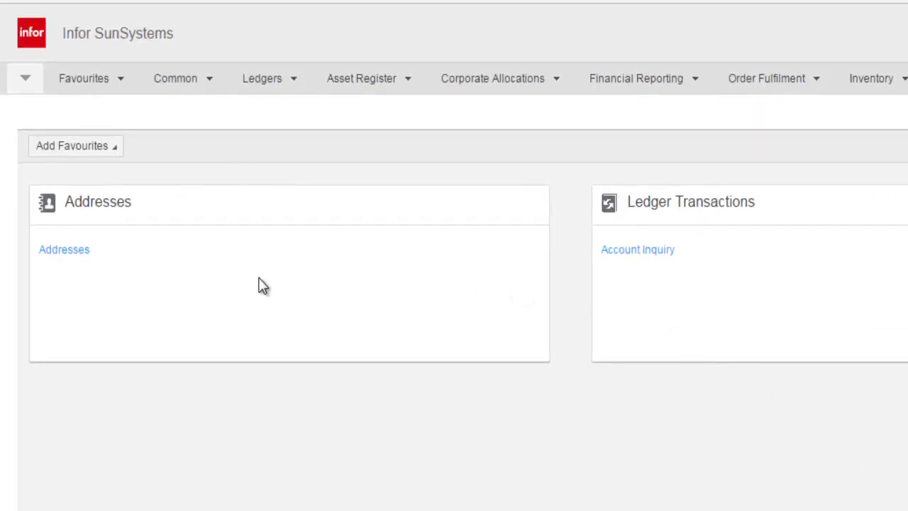
mouse_move(47, 184)
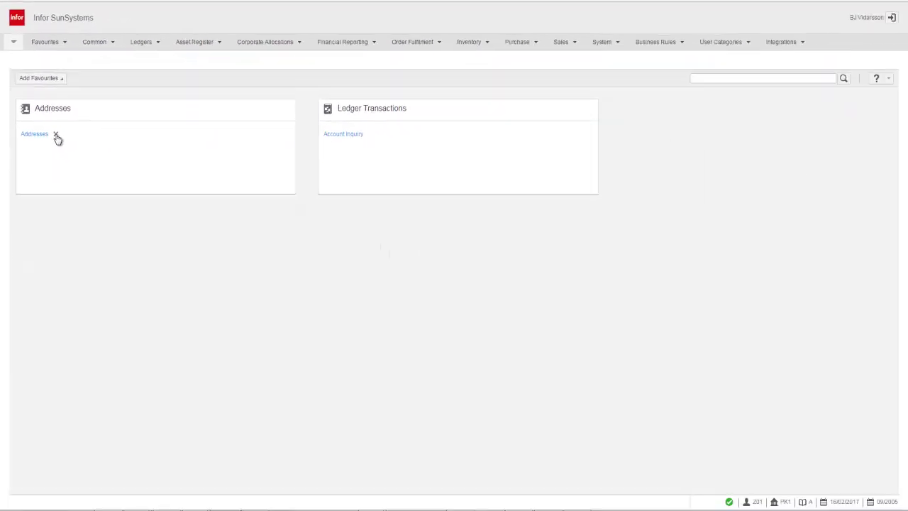
click(56, 135)
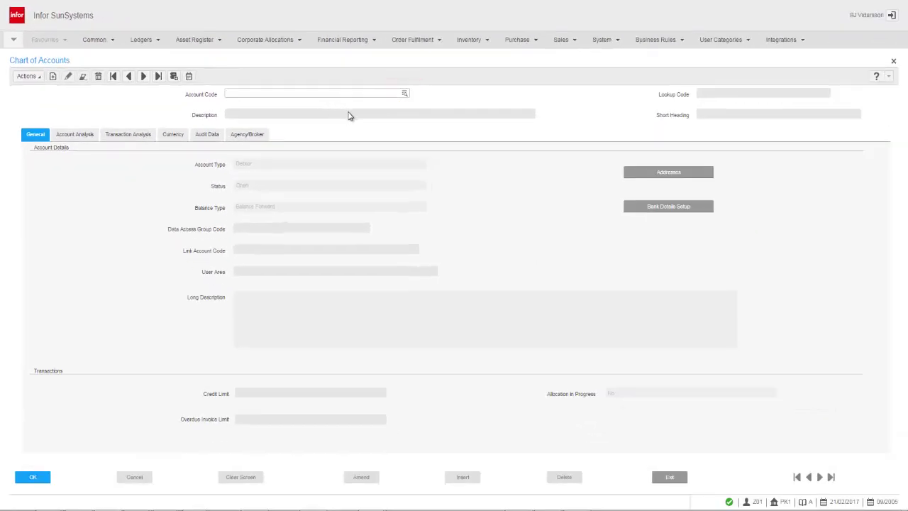
- List all accounts from 10000 onward in the Find Account lookup
click(405, 94)
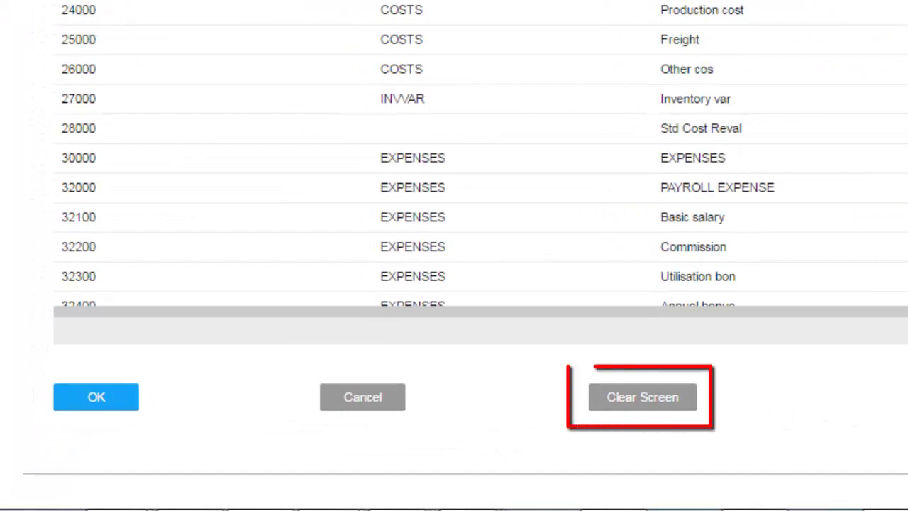
- Search accounts by description 'Bank%' to list the six bank-related accounts
click(642, 402)
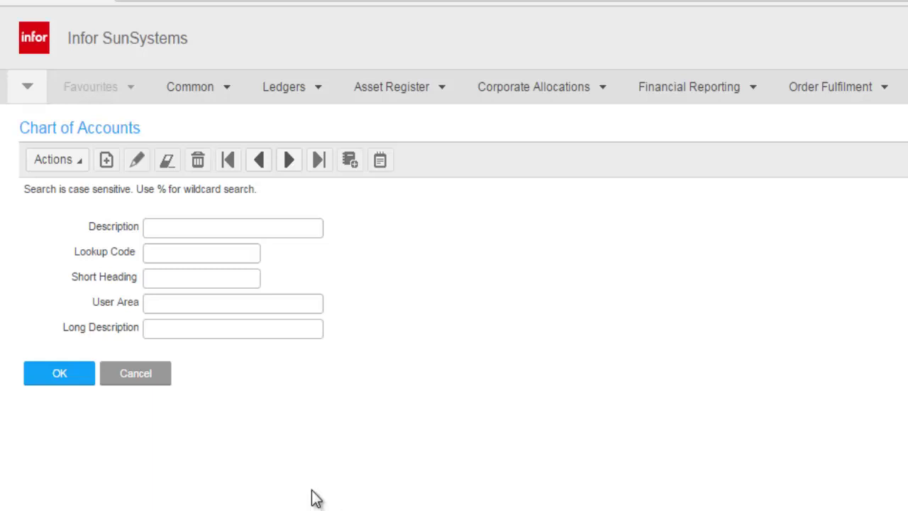
click(182, 226)
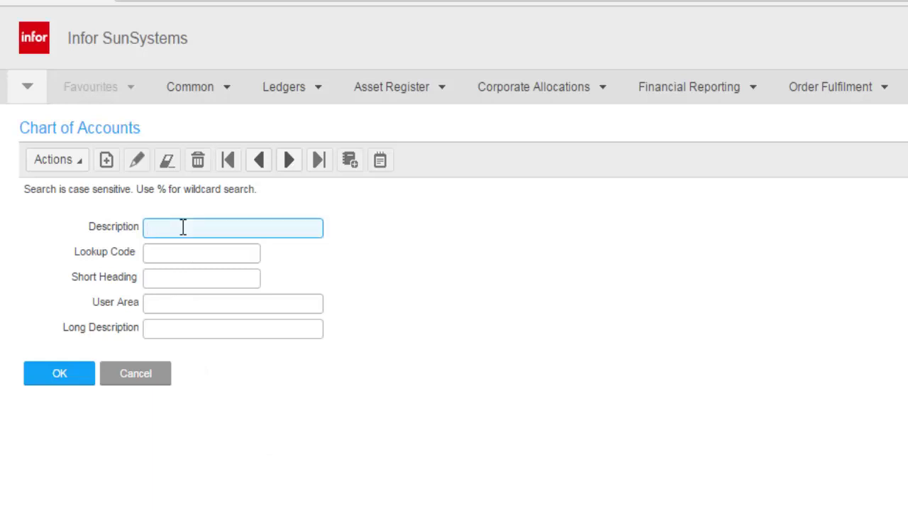
text(Bank%)
click(56, 372)
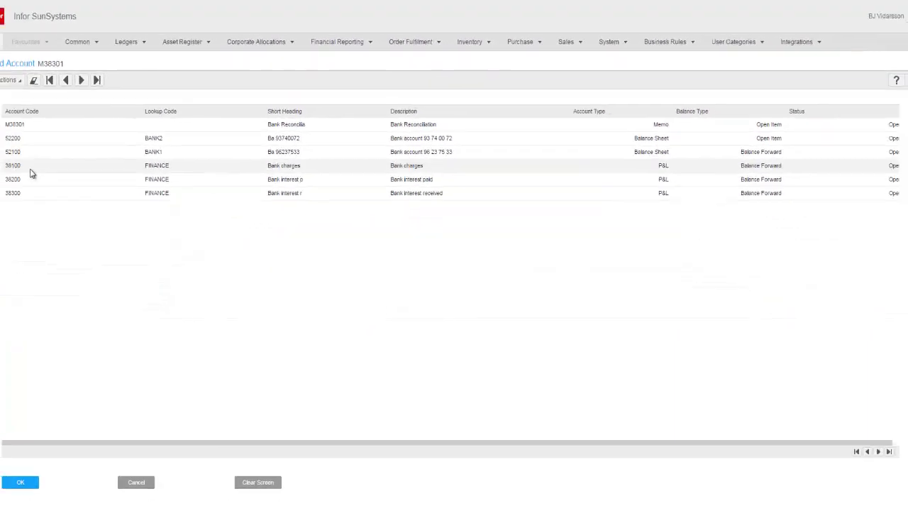
- Choose account 38100, Bank charges, from the results and load its details
double_click(45, 158)
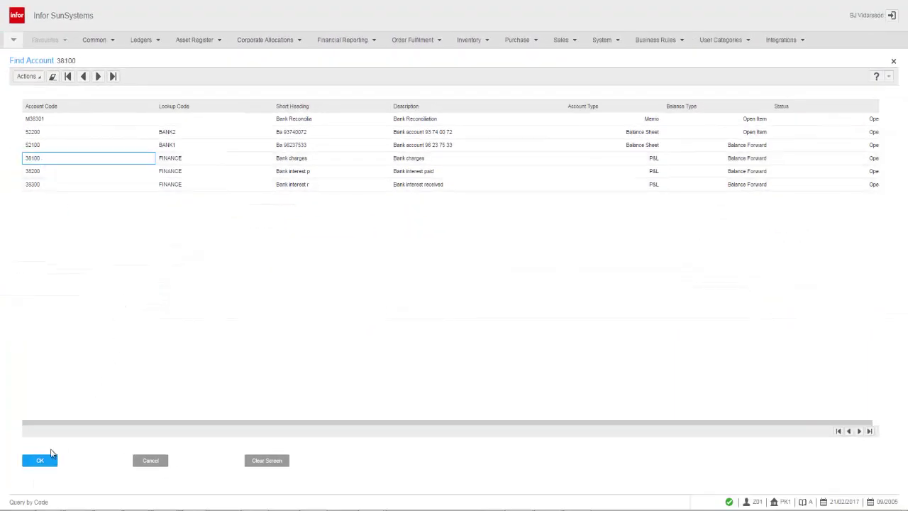
click(42, 462)
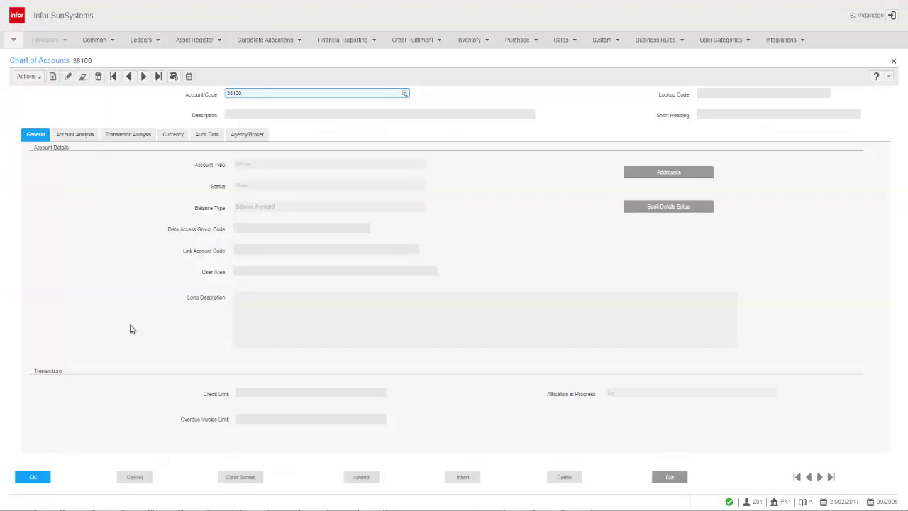
click(33, 477)
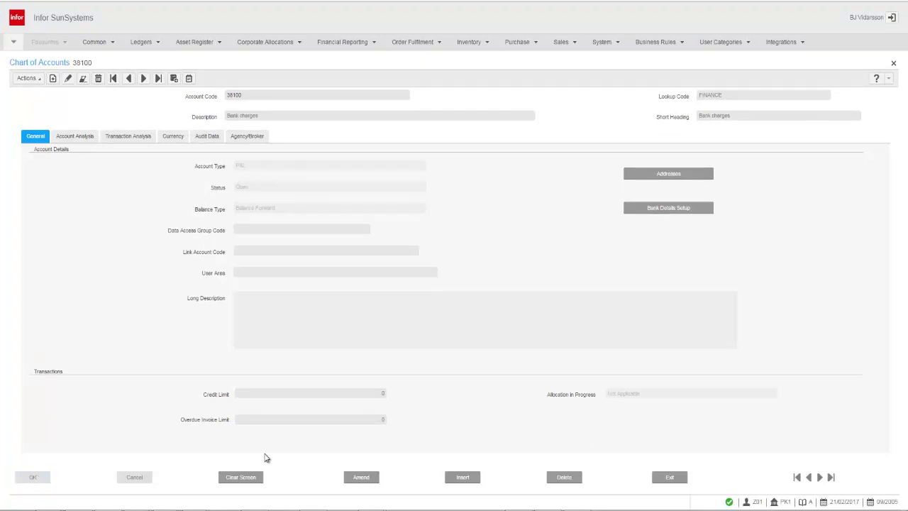
- Clear the form and look up accounts matching code 3
click(229, 480)
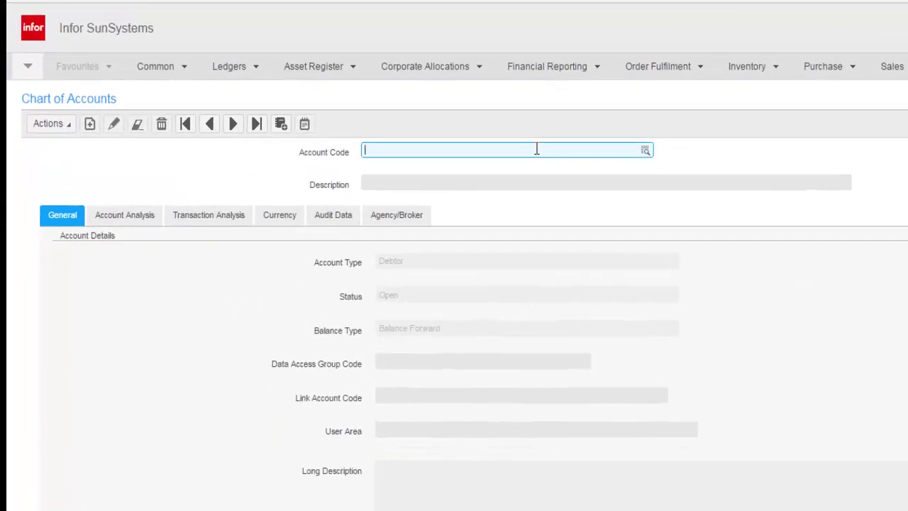
text(3)
key(F5)
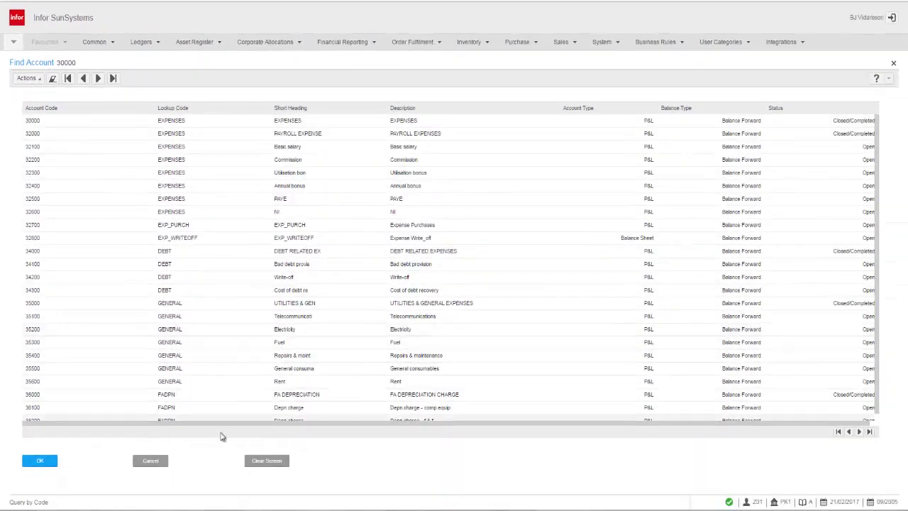
- Run a blank-criteria account search to list all accounts, and pick account 26000
click(272, 466)
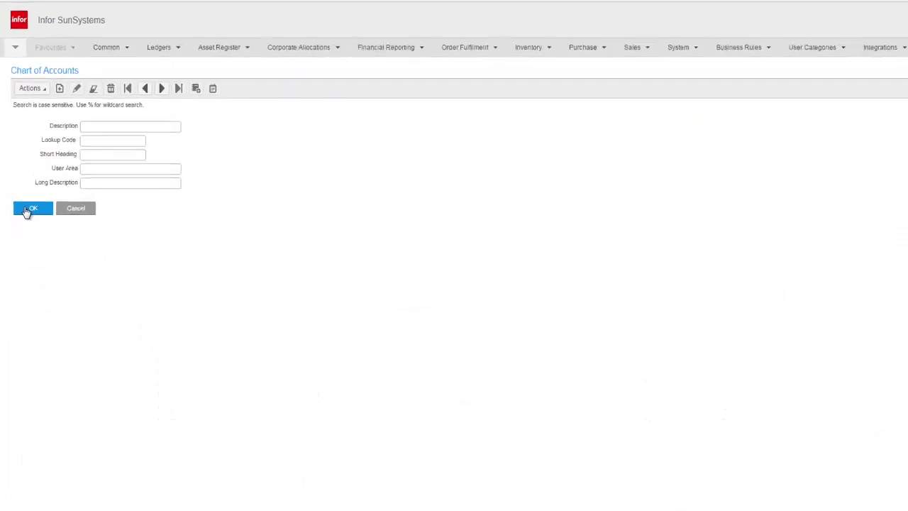
click(24, 188)
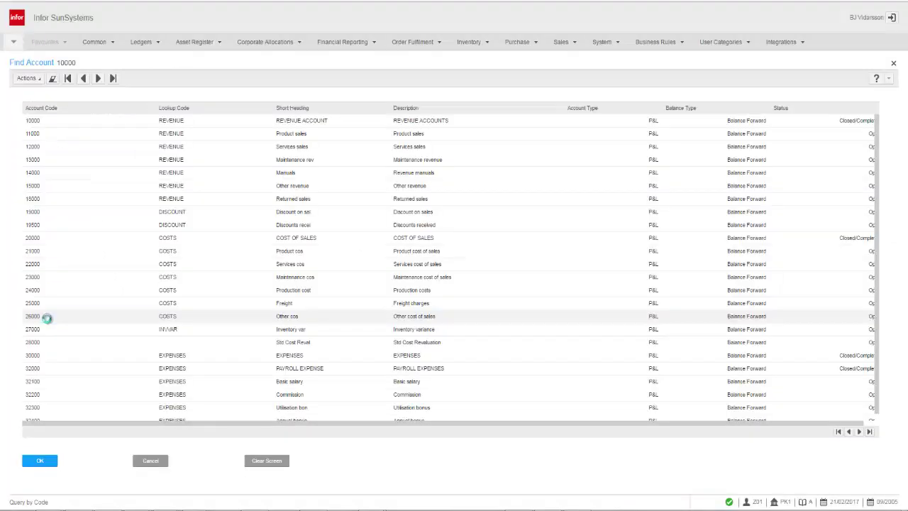
click(46, 317)
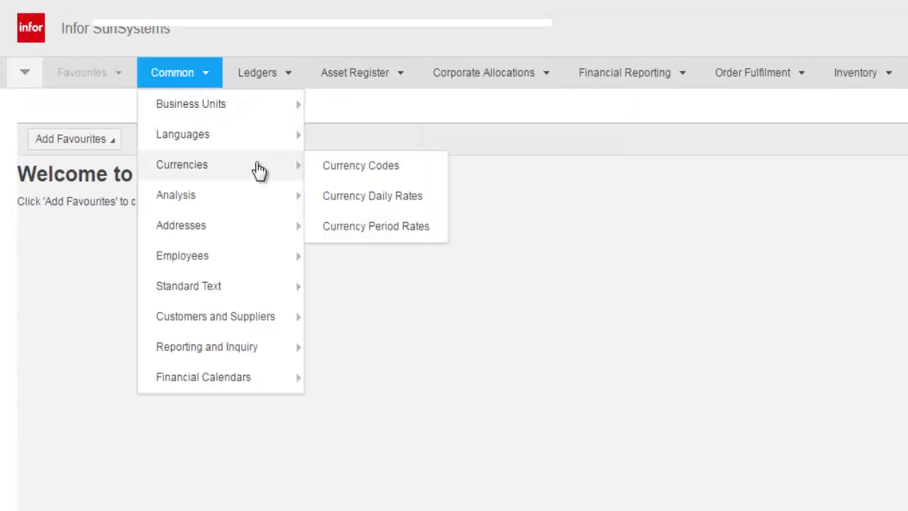
- Open Currency Codes, then the Addresses form, and browse the Ledgers functions
click(338, 161)
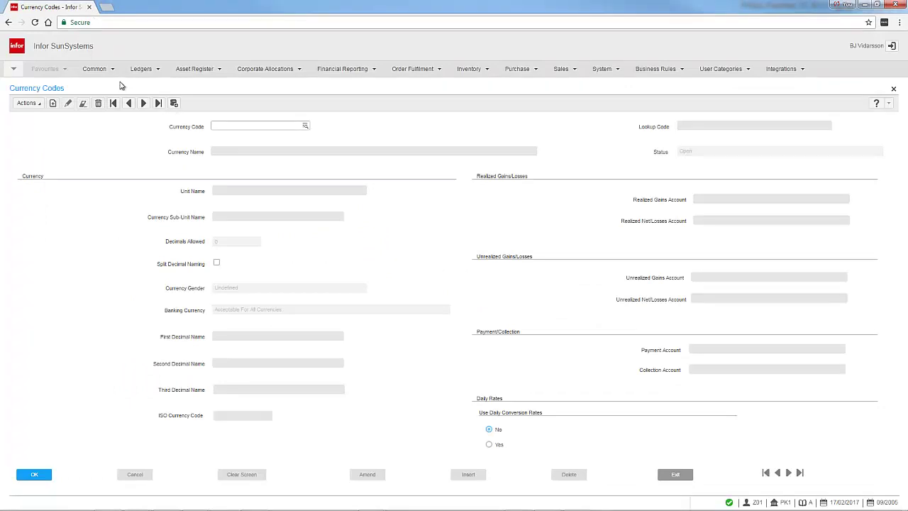
click(106, 69)
mouse_move(114, 147)
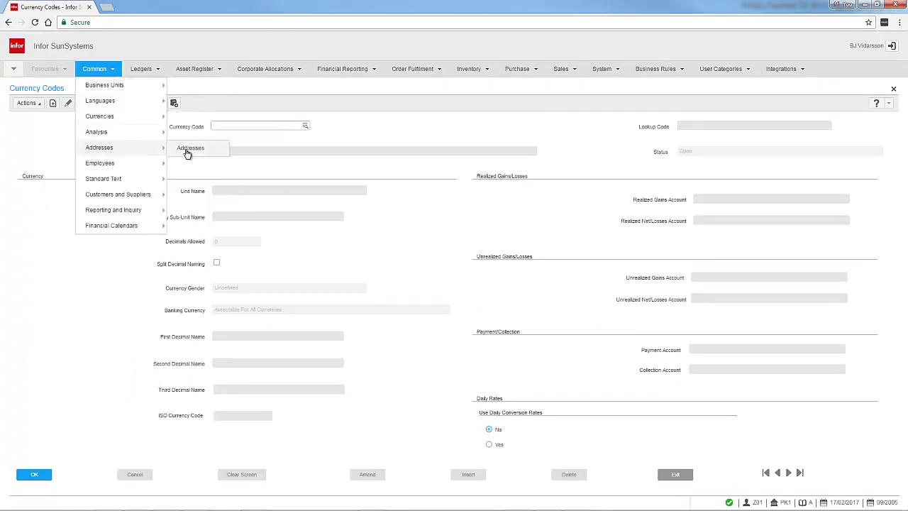
click(191, 148)
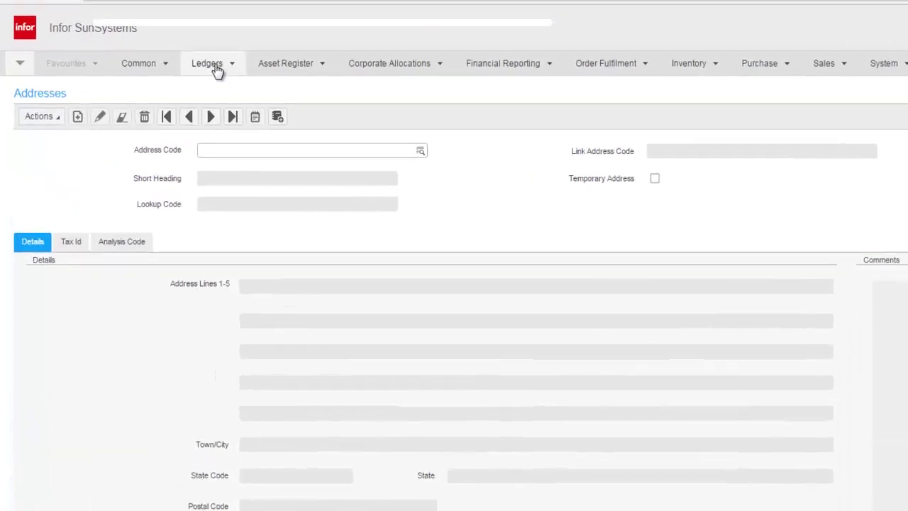
click(143, 71)
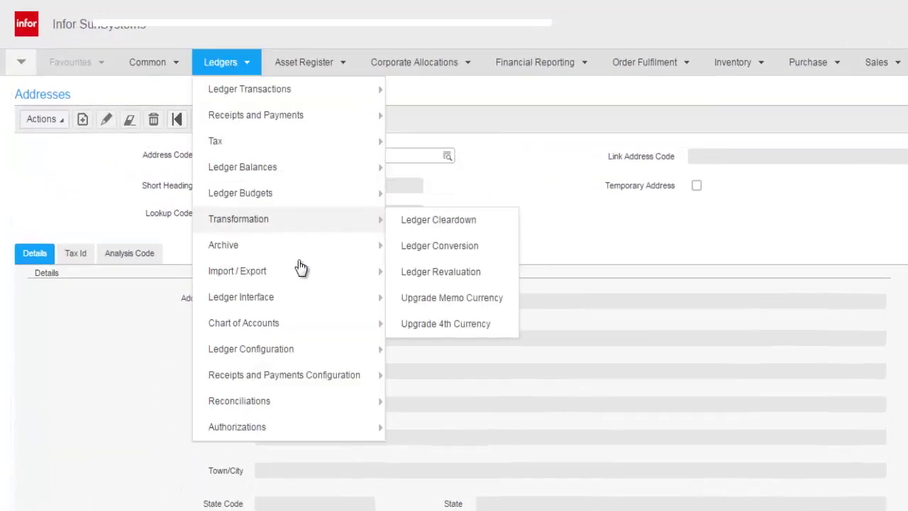
mouse_move(243, 323)
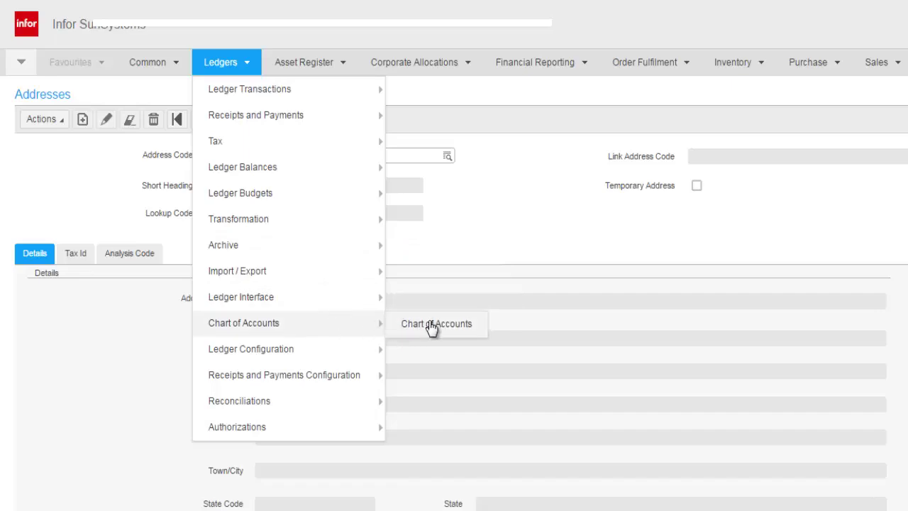
- Open Chart of Accounts in a new browser tab, view it, and return to Addresses
right_click(430, 323)
click(511, 332)
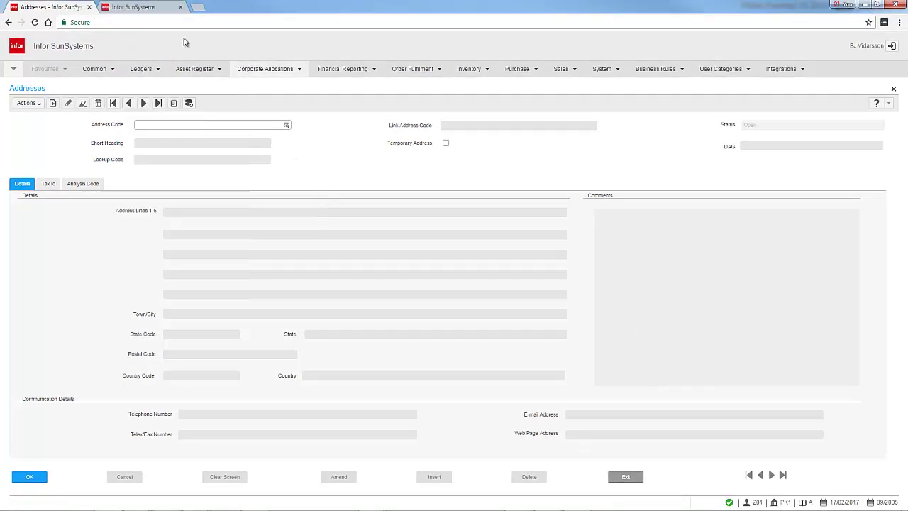
click(142, 8)
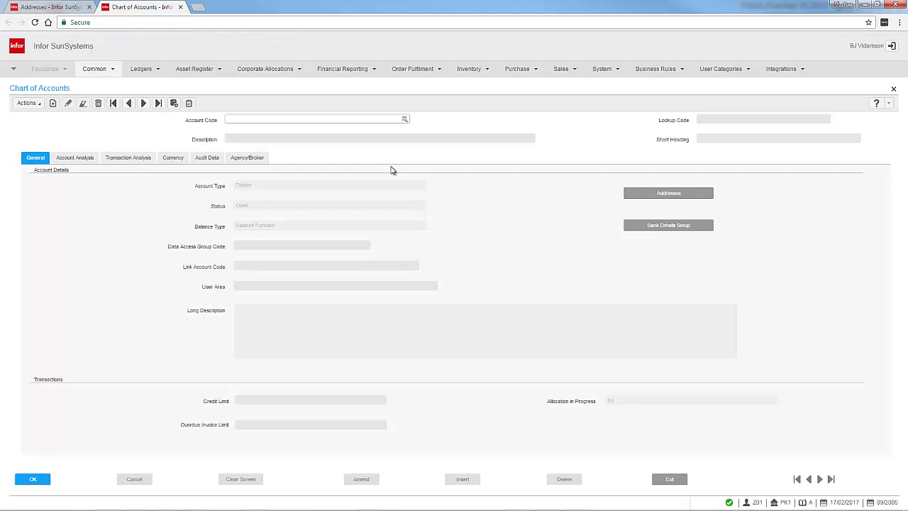
click(60, 10)
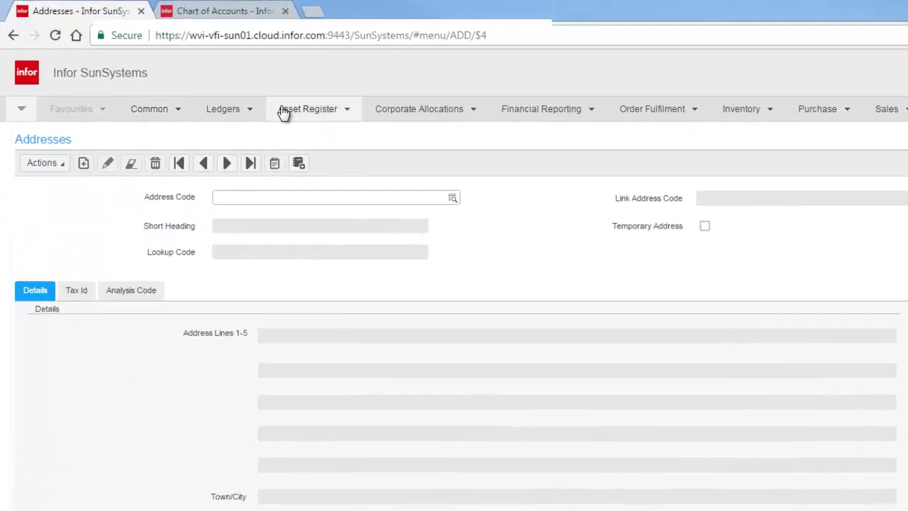
- Open Account Inquiry in a separate window, move it aside, and refocus the main window
click(245, 112)
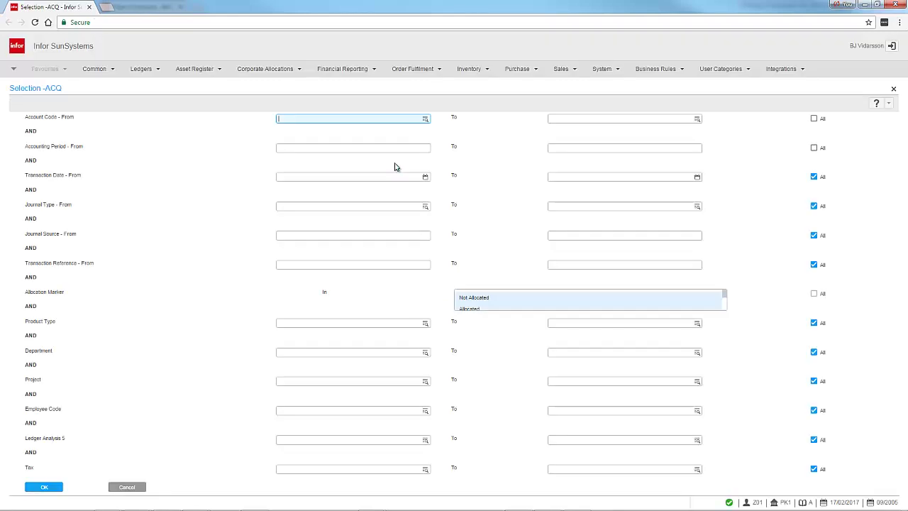
drag(431, 11, 553, 60)
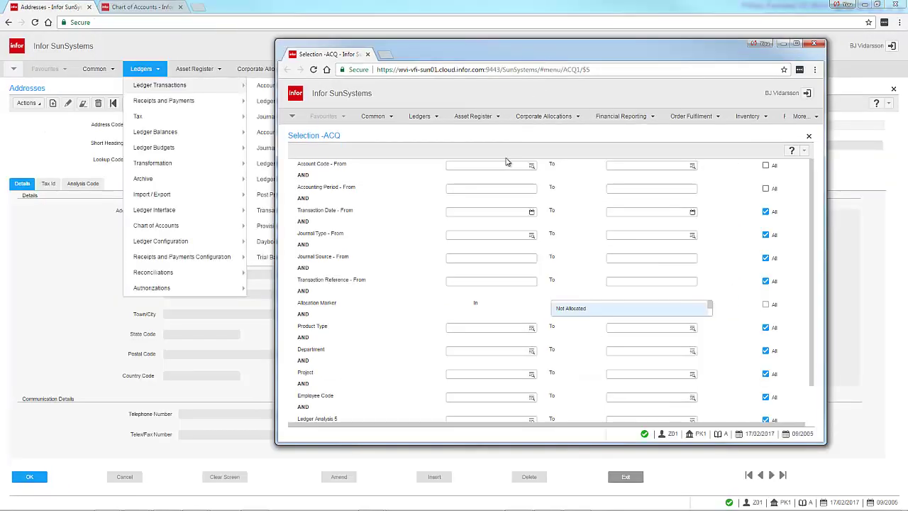
click(252, 51)
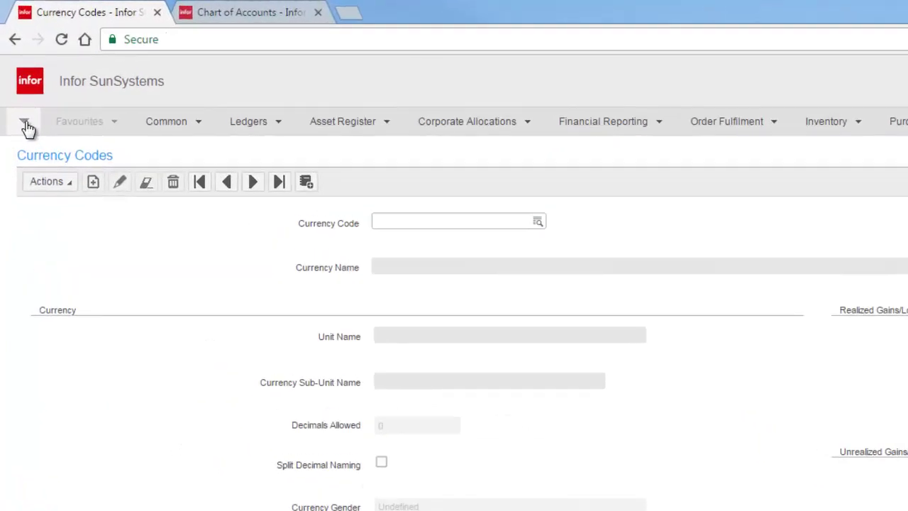
- Switch the first tab's session to Addresses, then visit the Chart of Accounts tab and come back
click(14, 69)
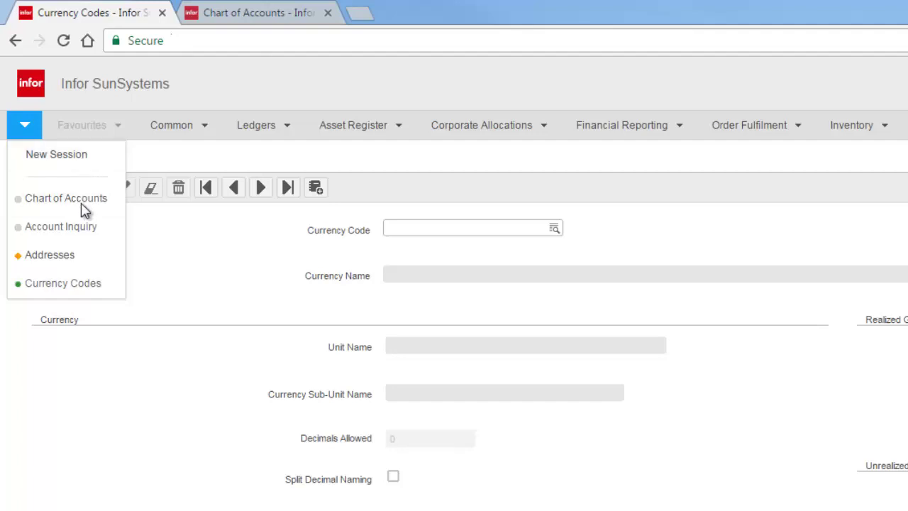
click(73, 258)
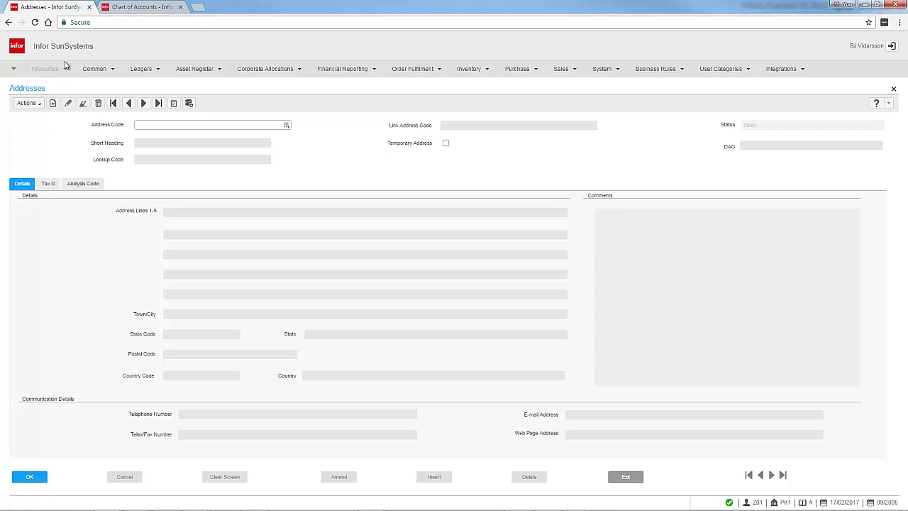
click(141, 8)
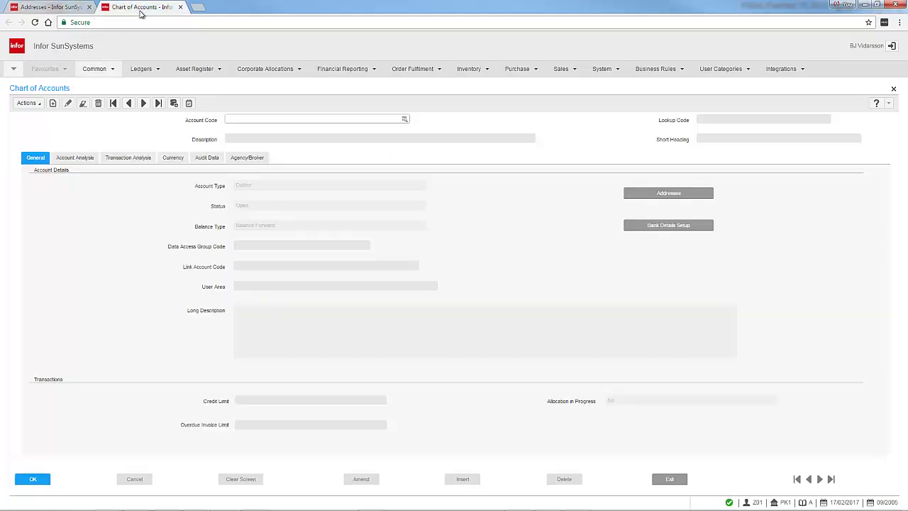
click(54, 9)
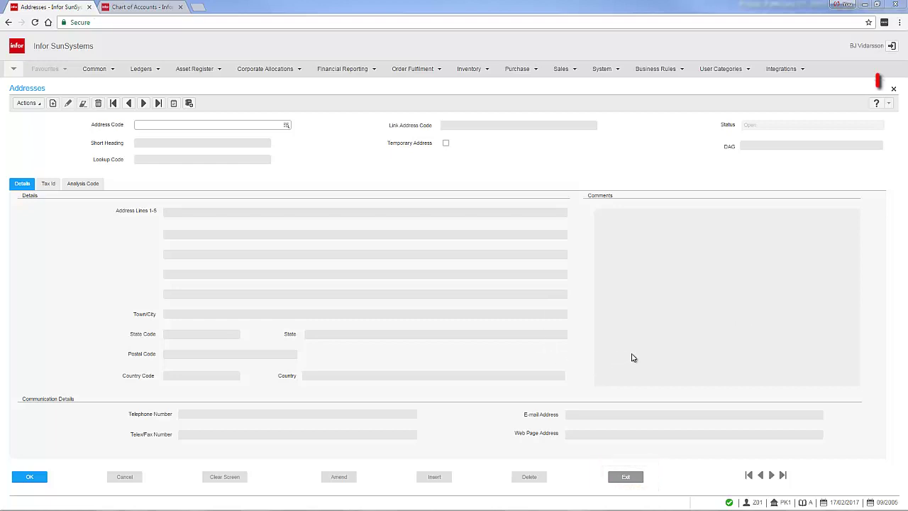
- Close the Addresses session, then switch to the Currency Codes session and close it
click(627, 476)
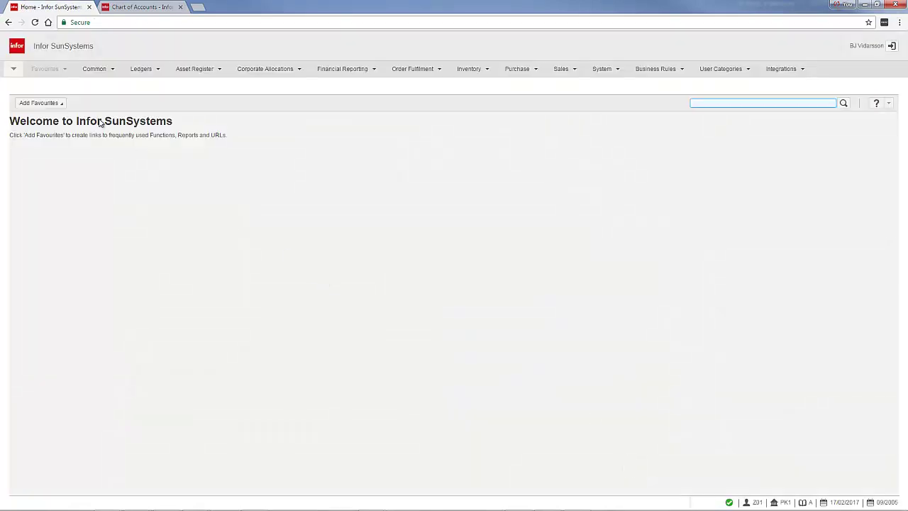
click(14, 68)
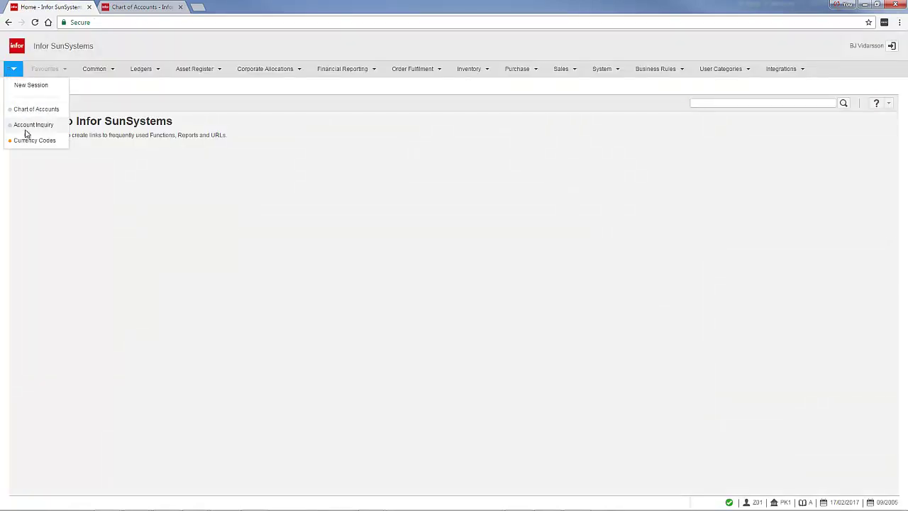
click(30, 141)
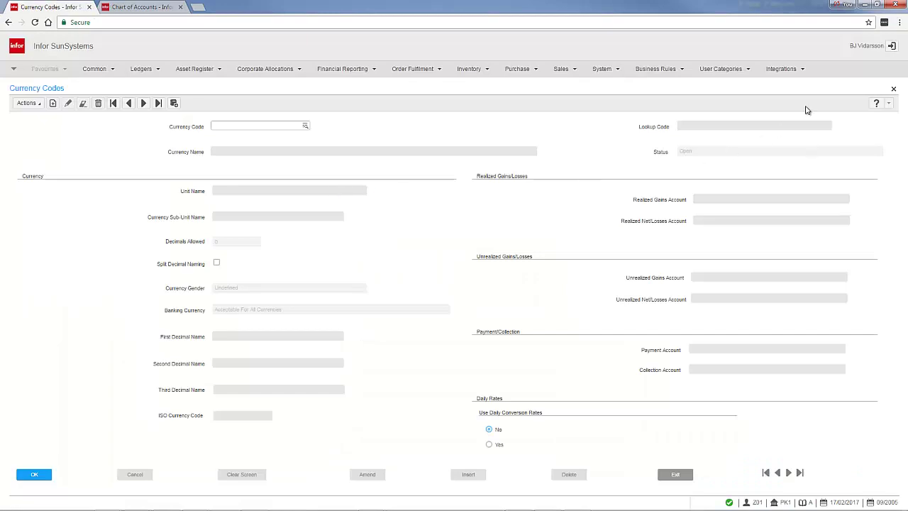
click(893, 91)
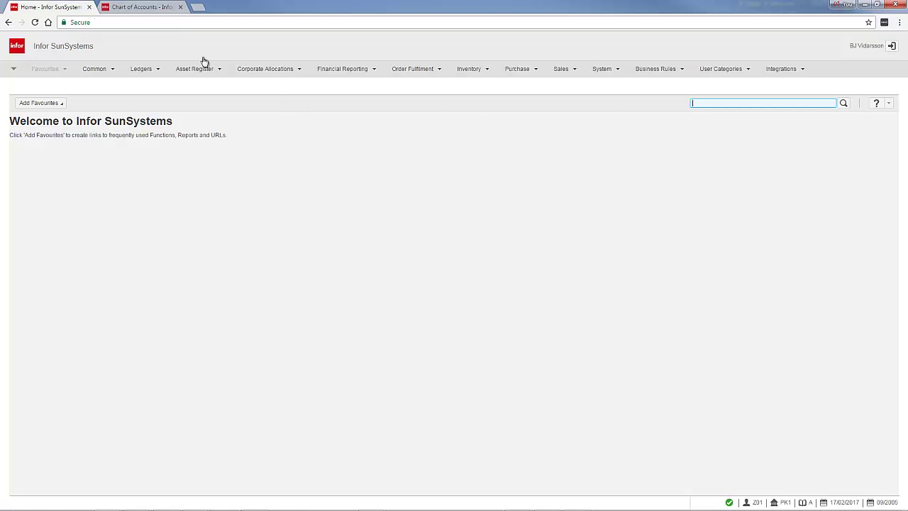
- Exit the Chart of Accounts session and close its second browser tab
click(161, 12)
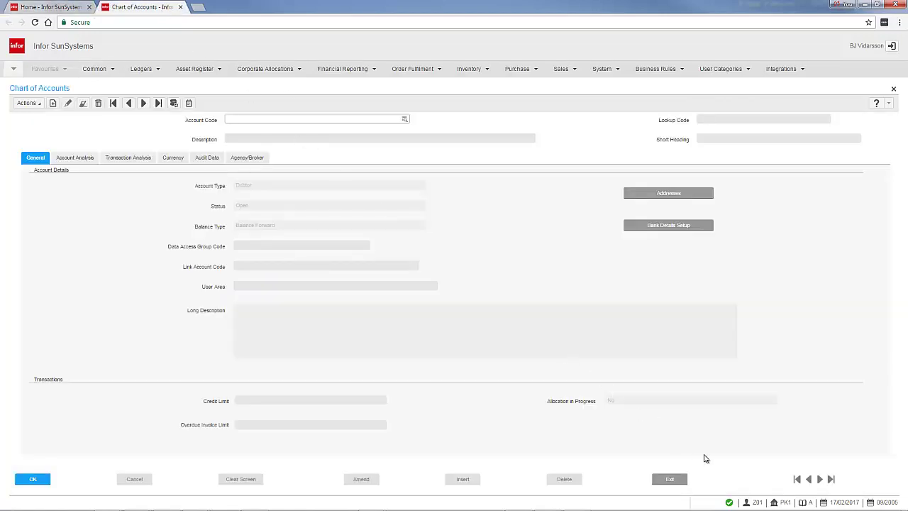
click(669, 480)
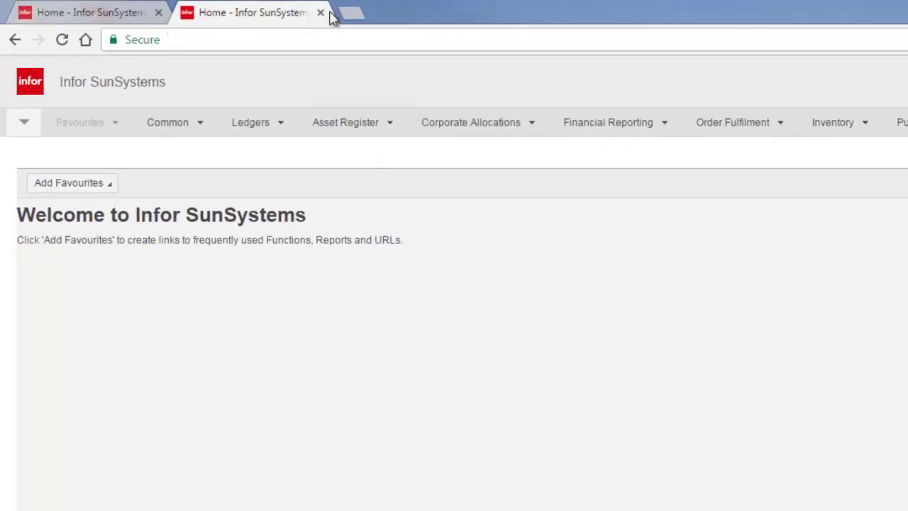
click(325, 14)
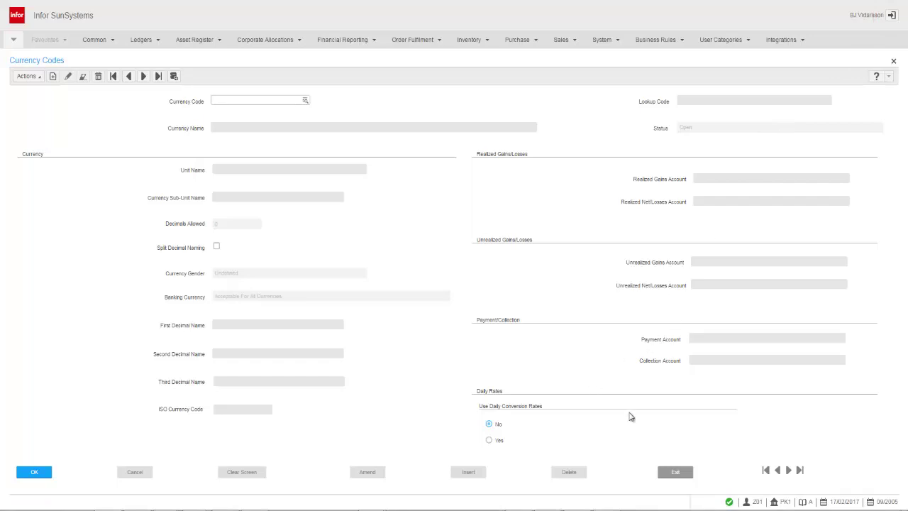
- Exit the Currency Codes session and reopen the still-active Addresses session
click(675, 472)
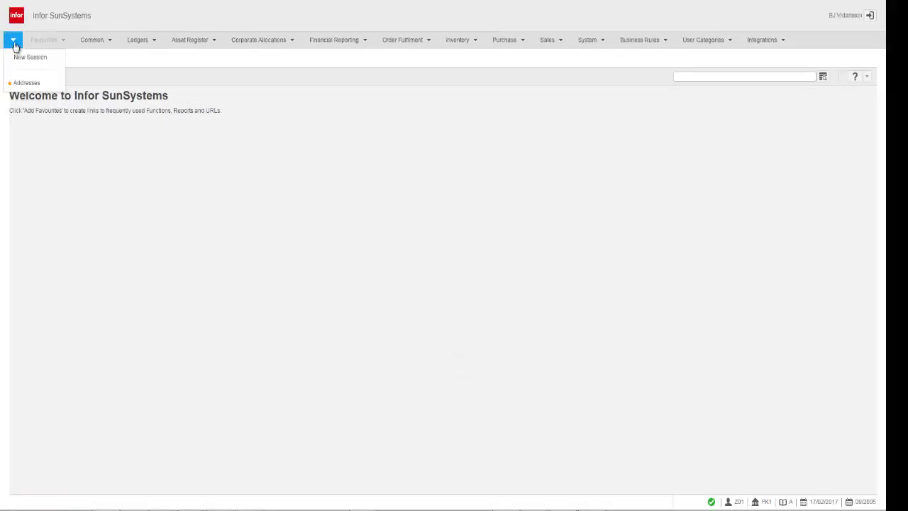
click(24, 82)
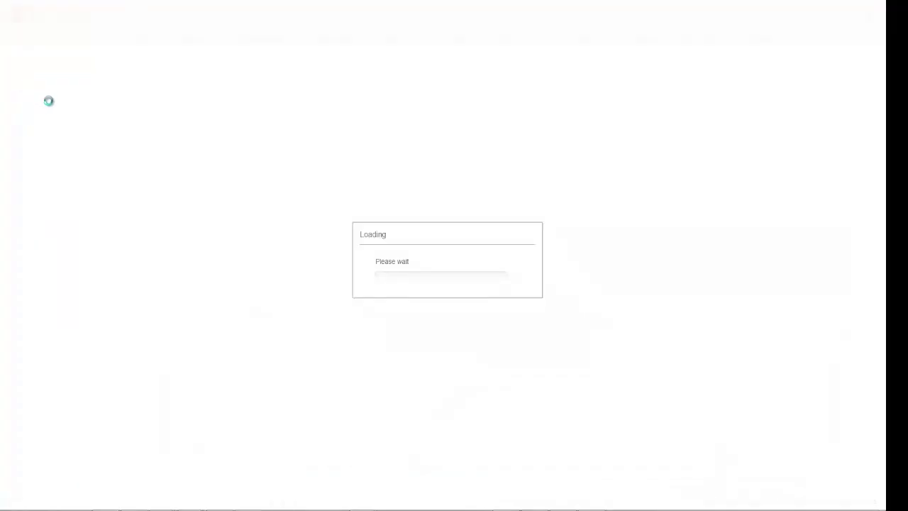